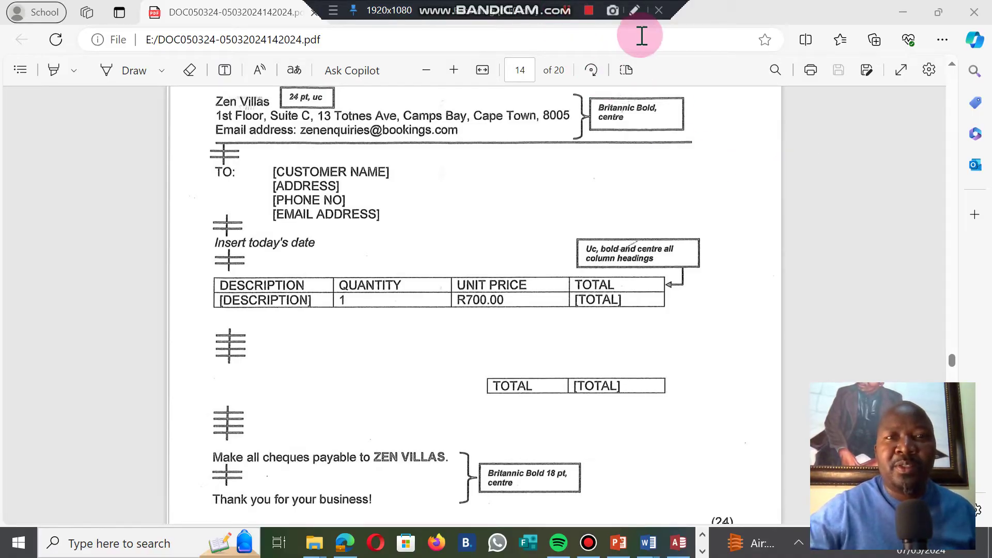
# Step: Mark the customer detail, description and total placeholders on the invoice page in red, and erase the marks again
pyautogui.click(634, 9)
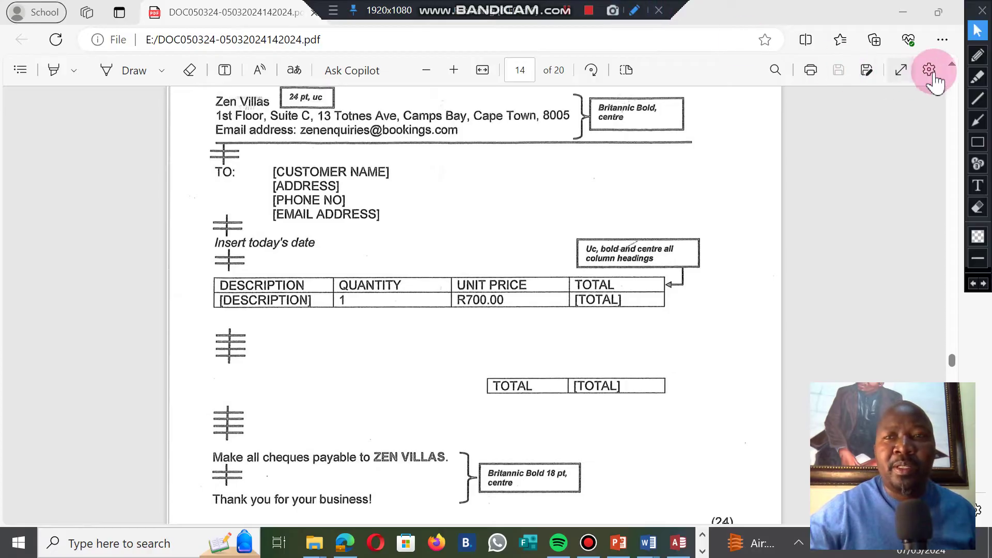
pyautogui.click(978, 56)
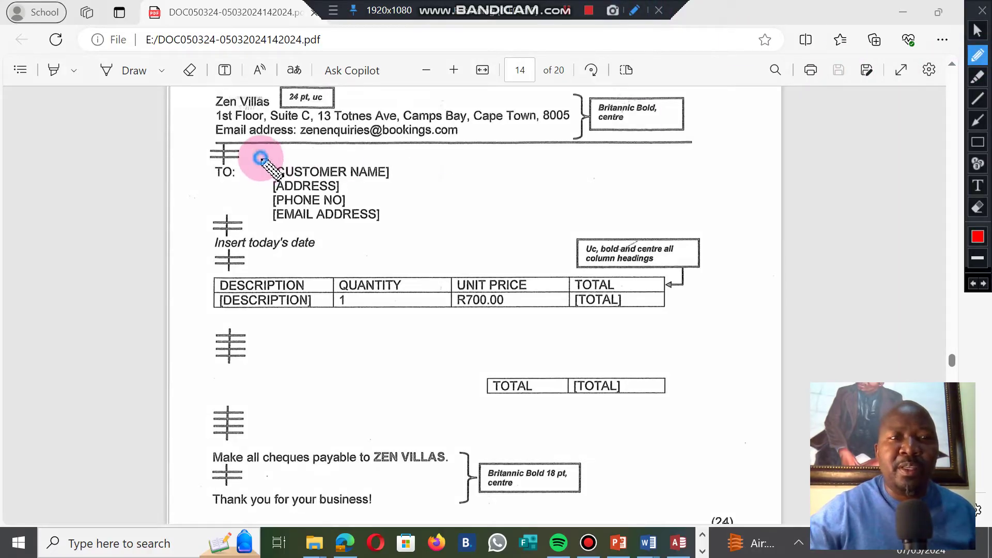
pyautogui.moveTo(261, 158); pyautogui.dragTo(267, 204)
pyautogui.moveTo(627, 264)
pyautogui.mouseDown()
pyautogui.moveTo(648, 292)
pyautogui.moveTo(574, 338)
pyautogui.moveTo(617, 283)
pyautogui.mouseUp()
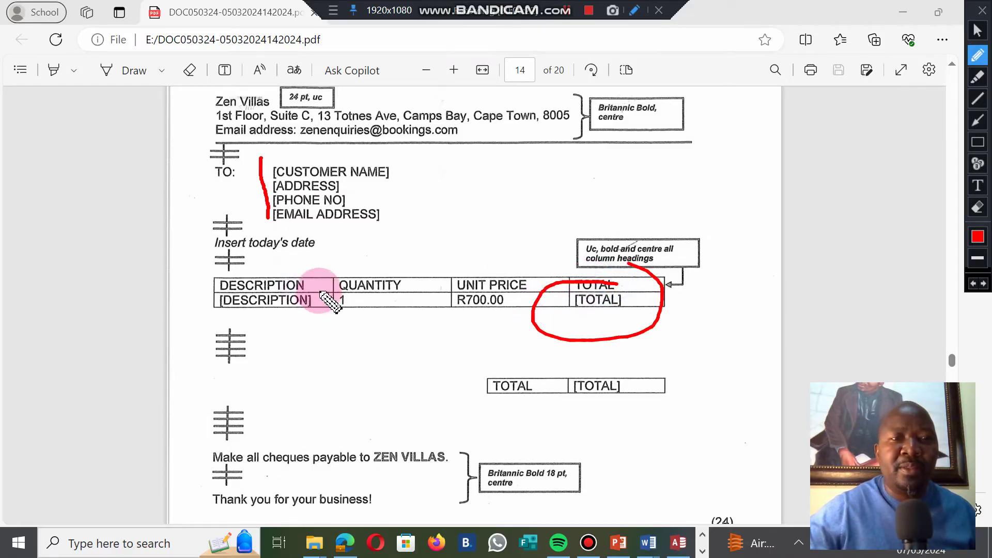
pyautogui.moveTo(321, 291)
pyautogui.mouseDown()
pyautogui.moveTo(240, 312)
pyautogui.moveTo(214, 296)
pyautogui.mouseUp()
pyautogui.moveTo(600, 365)
pyautogui.mouseDown()
pyautogui.moveTo(598, 436)
pyautogui.moveTo(593, 356)
pyautogui.mouseUp()
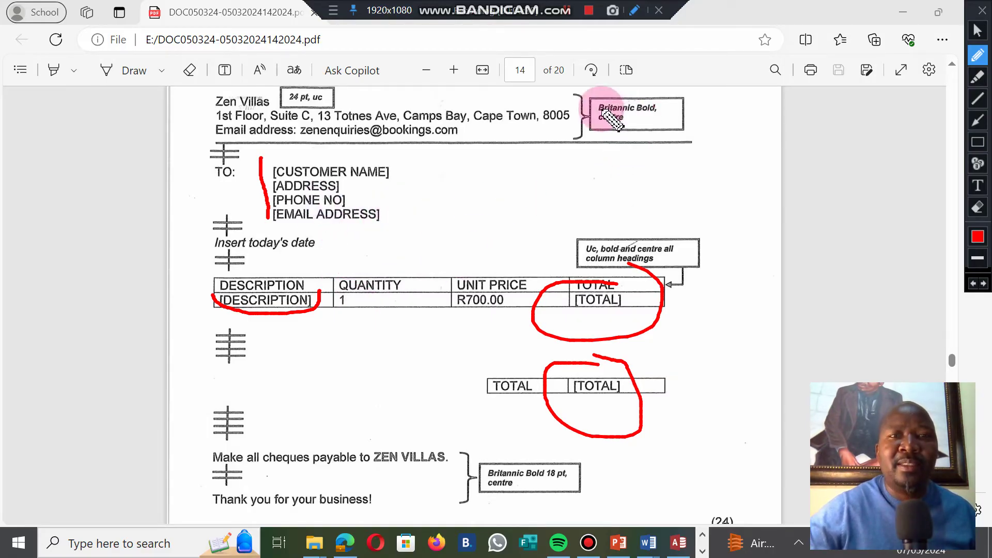
pyautogui.click(978, 30)
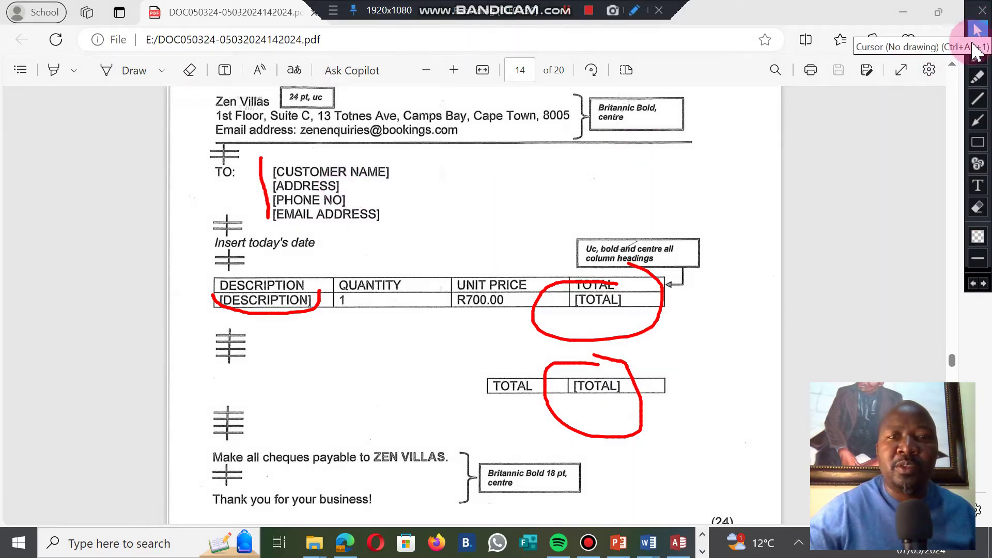
pyautogui.click(977, 207)
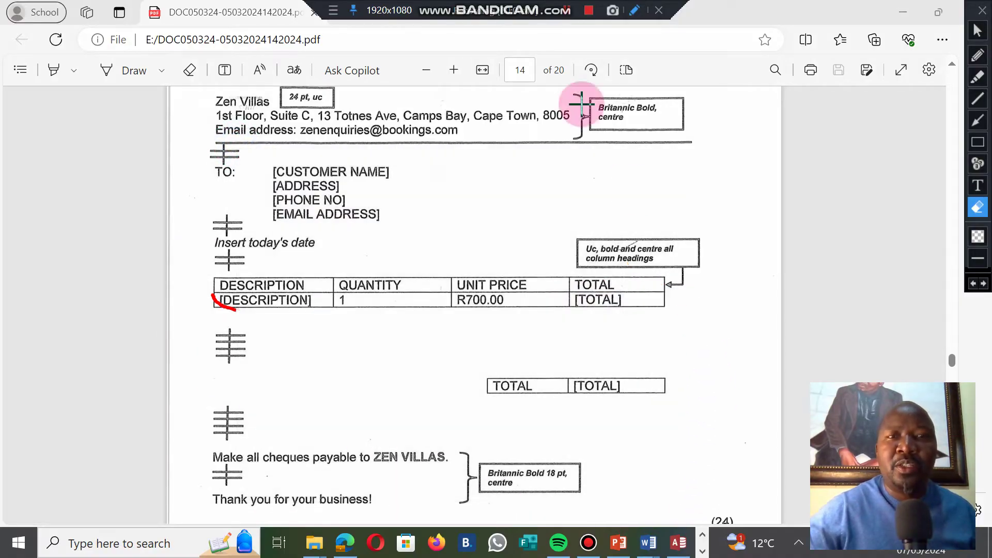
pyautogui.click(977, 30)
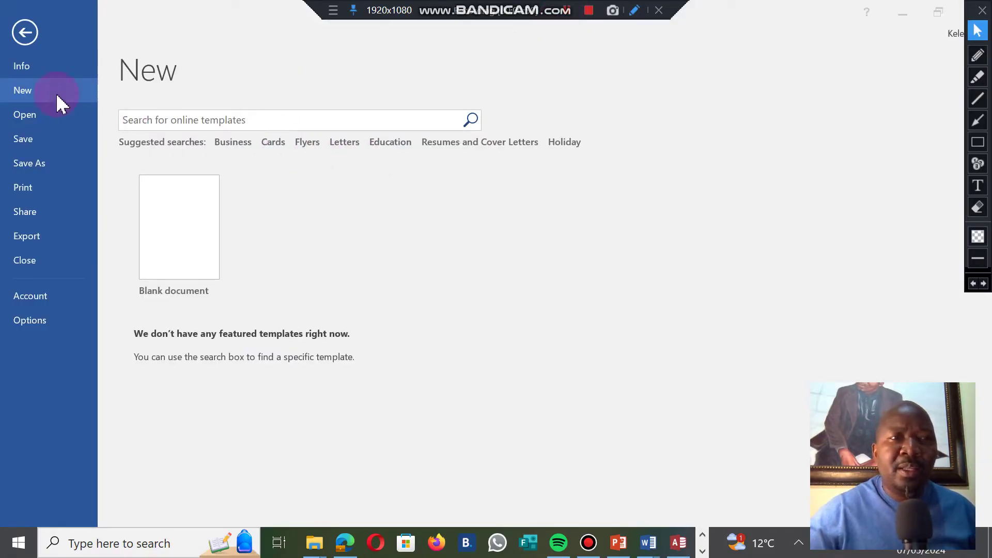
# Step: Create a blank document in Word and set it up as a Letters mail merge
pyautogui.click(174, 220)
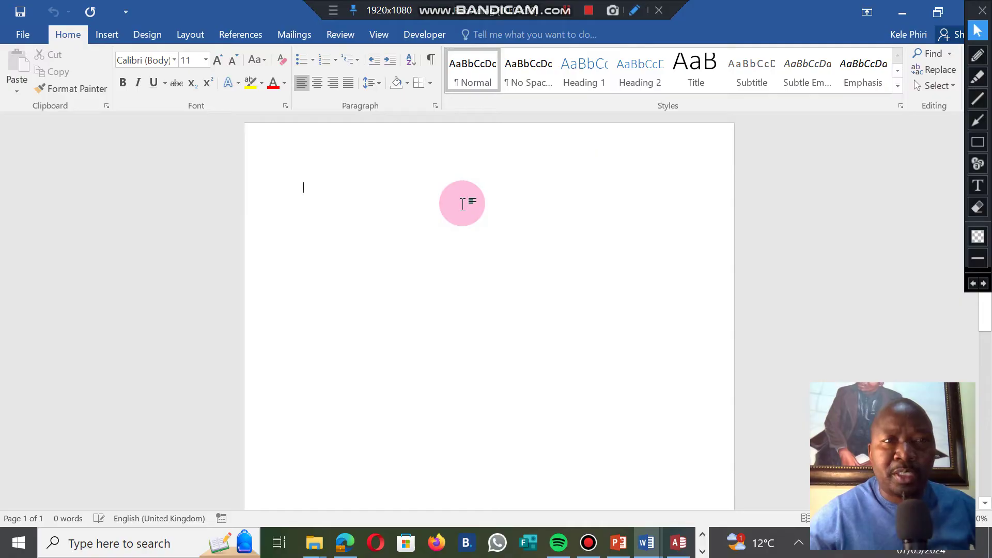
pyautogui.click(293, 36)
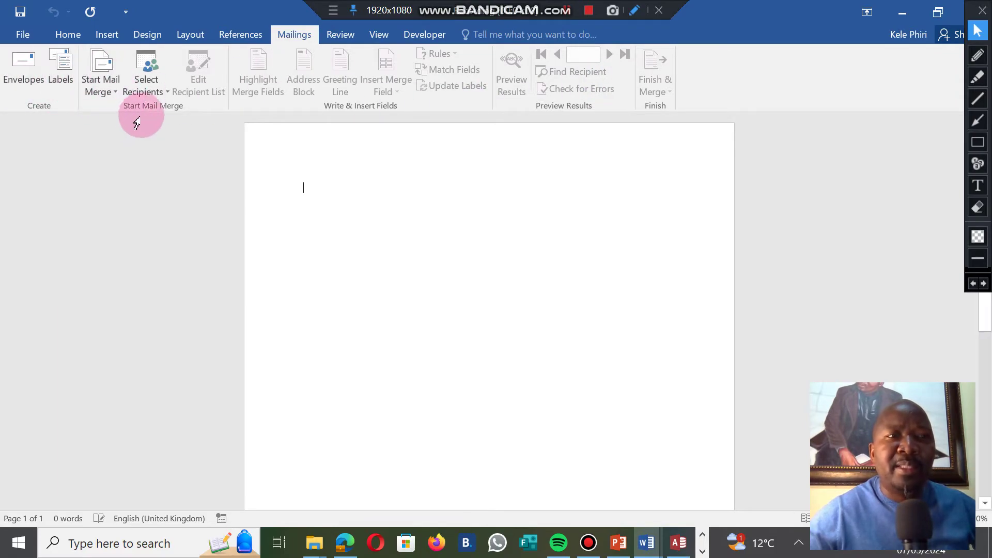
pyautogui.click(101, 88)
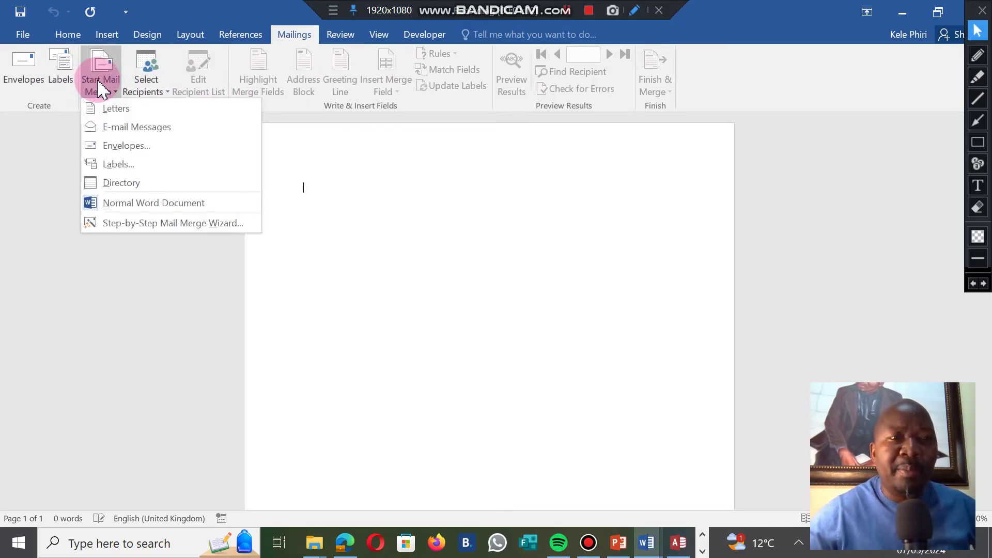
pyautogui.click(108, 109)
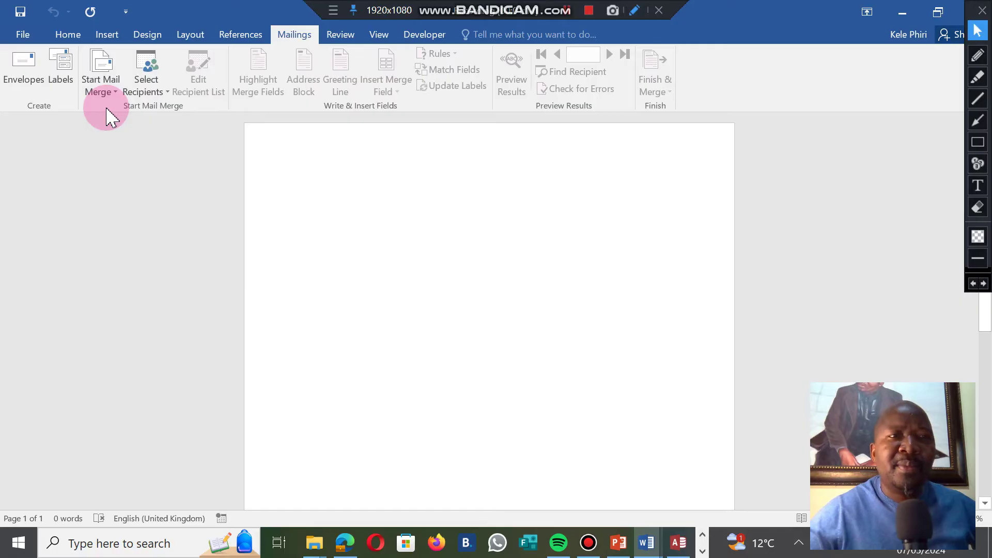
# Step: Attach the existing CLIENTS database from My Data Sources as the mail merge recipient list
pyautogui.click(154, 86)
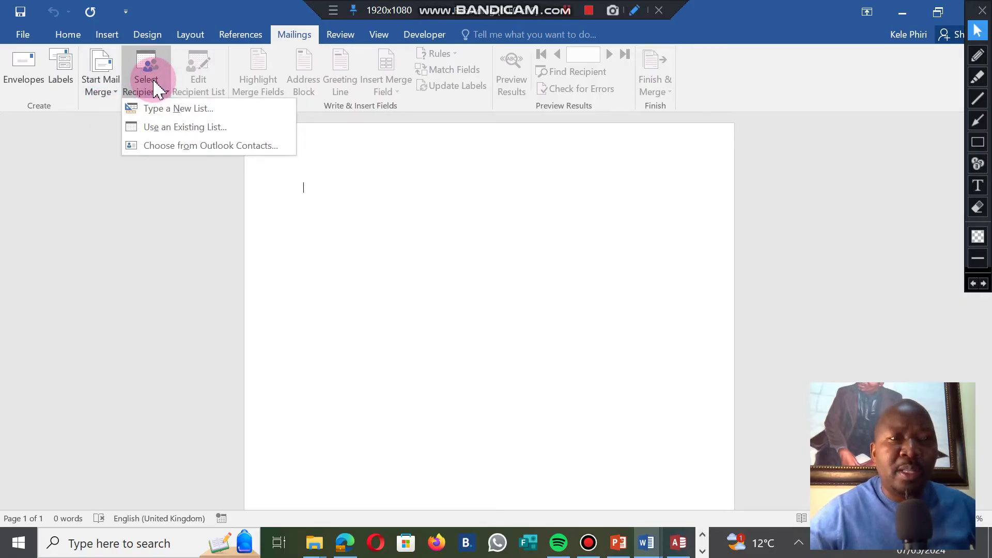
pyautogui.click(171, 127)
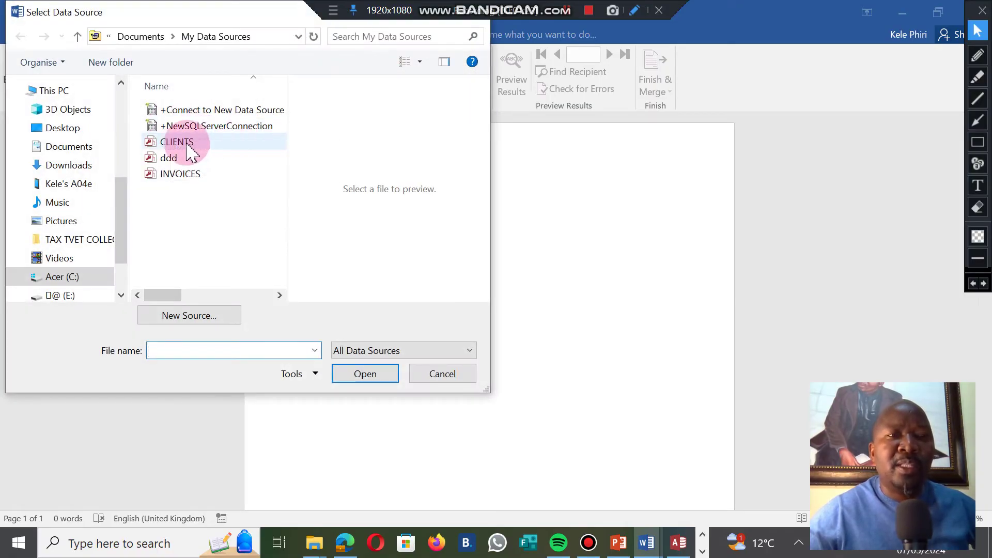
pyautogui.click(172, 144)
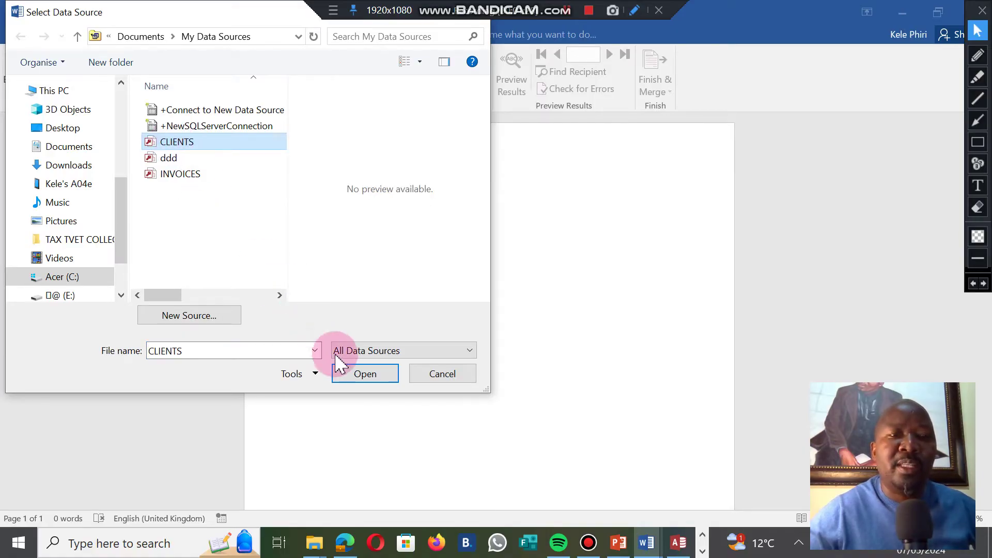
pyautogui.click(365, 376)
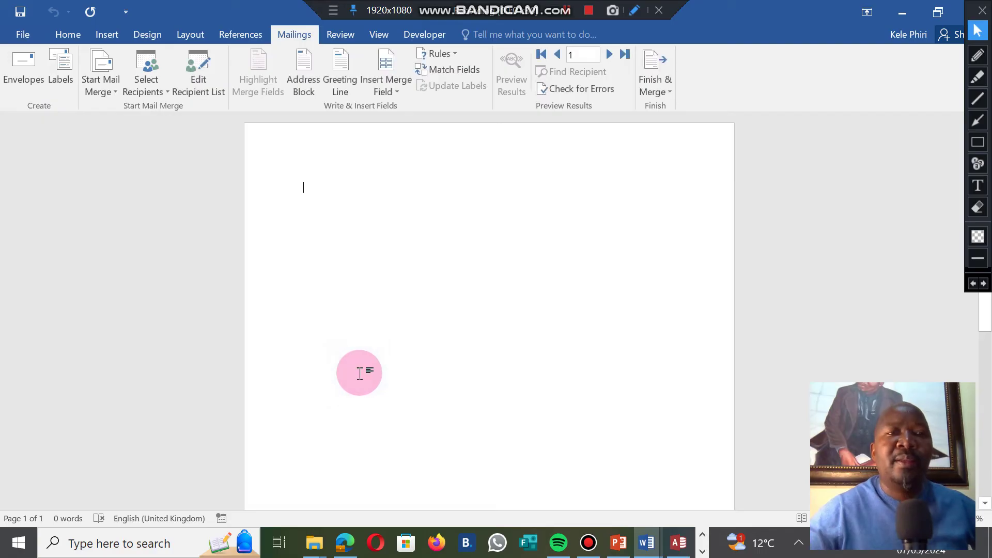
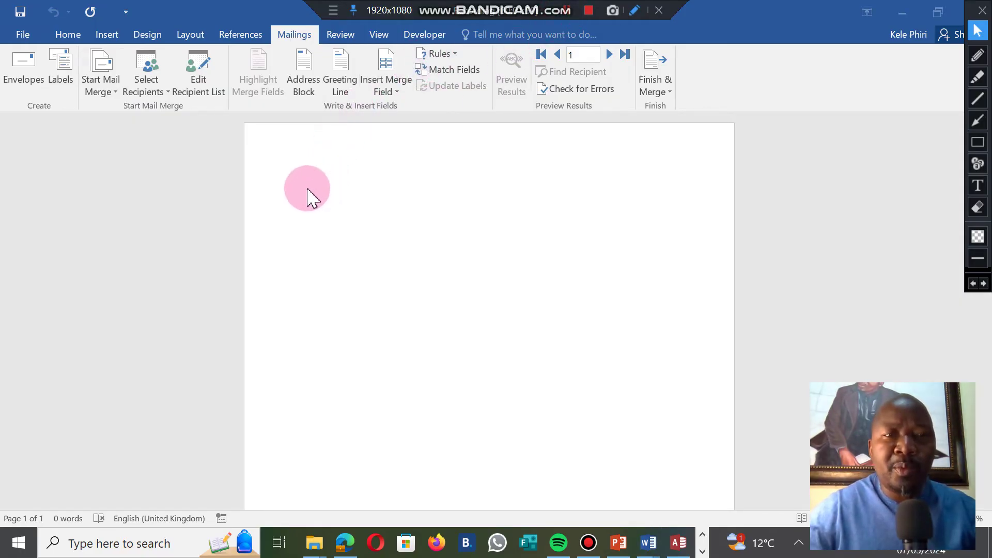
# Step: Enter "TO:" on the first line and insert the CUSTOMER_NAME merge field one tab after it
pyautogui.click(281, 177)
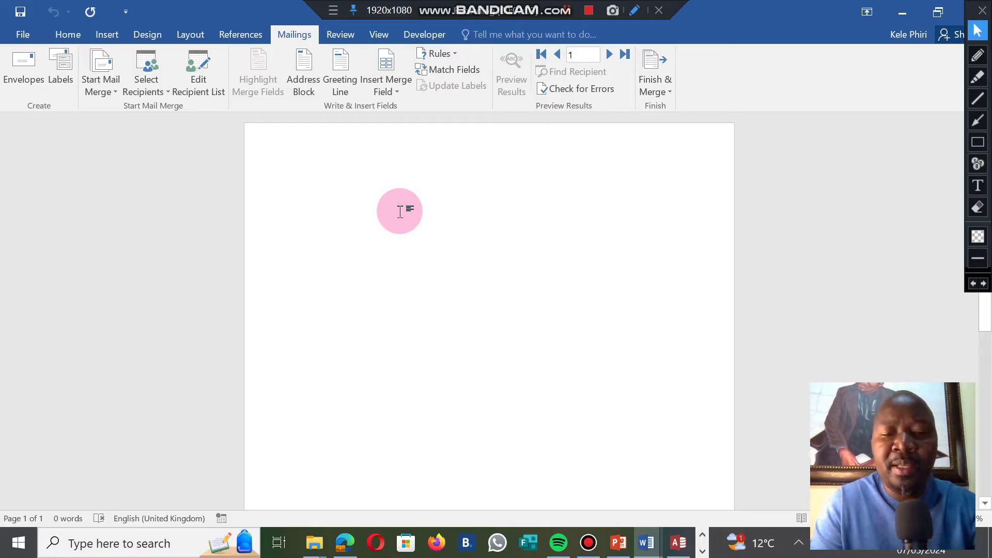
pyautogui.write('TO:')
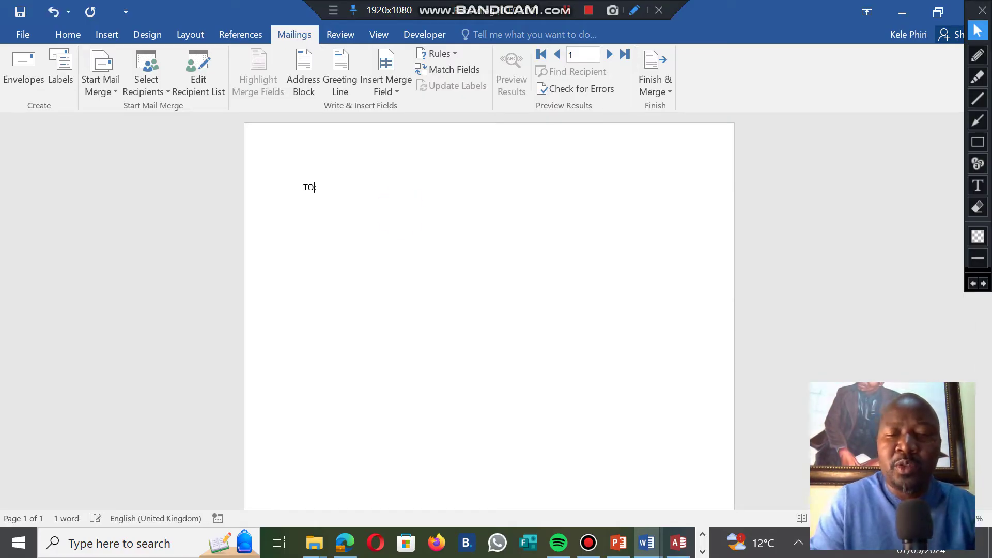
pyautogui.press('Tab')
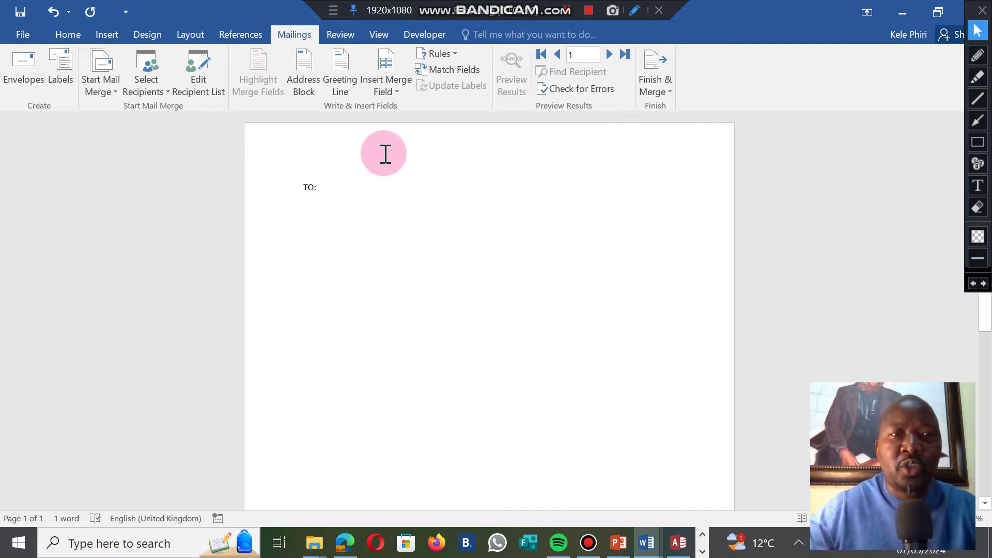
pyautogui.click(388, 80)
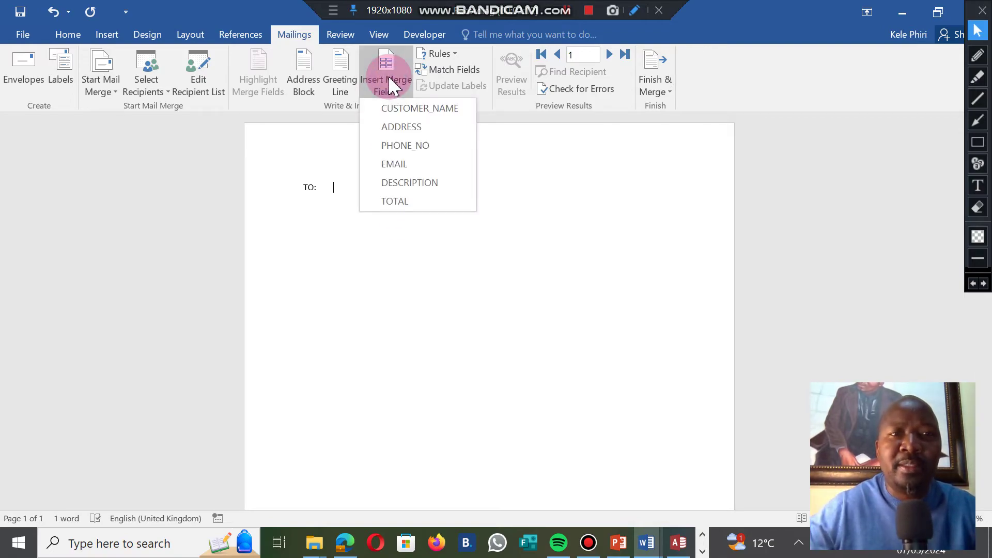
pyautogui.click(405, 108)
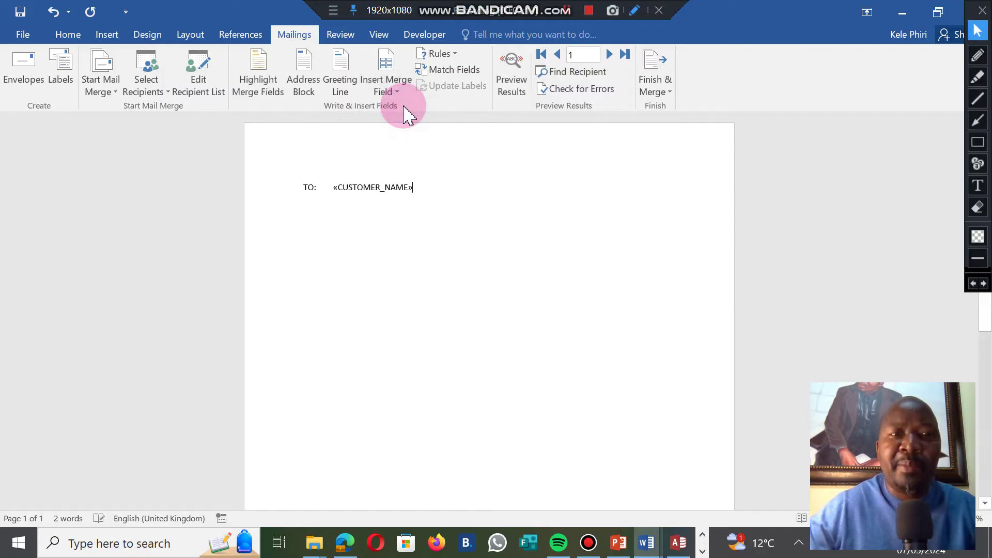
# Step: Insert the ADDRESS merge field on a new line beneath the customer name field
pyautogui.press('Return')
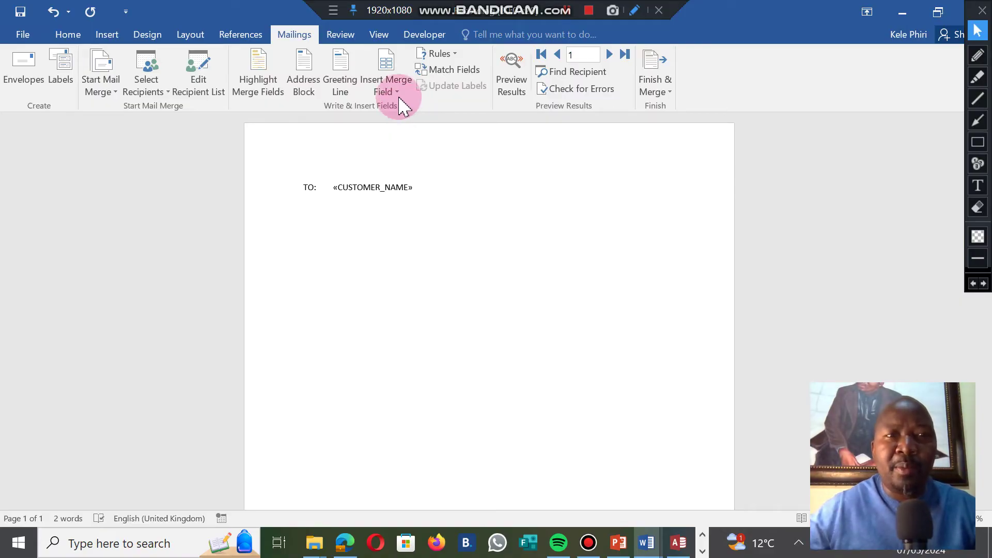
pyautogui.click(386, 63)
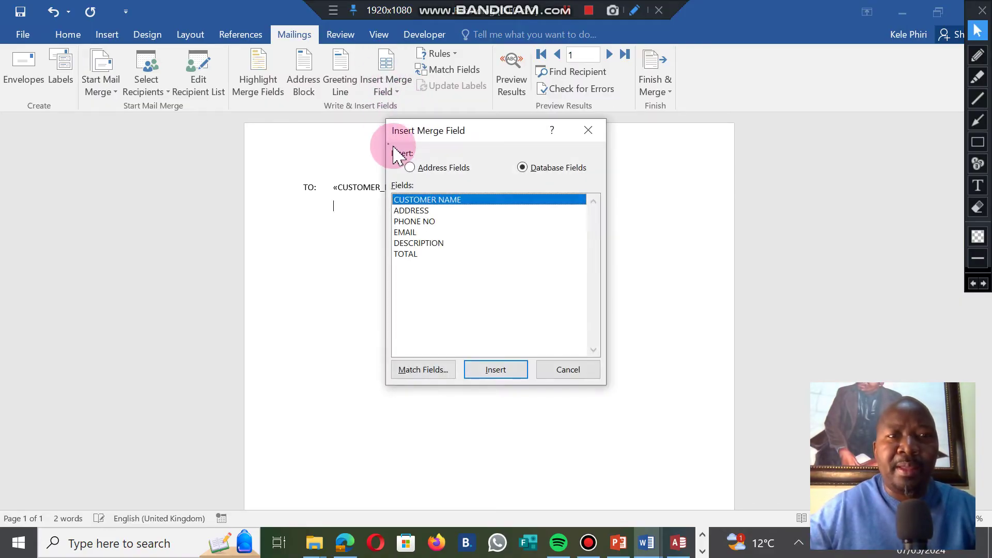
pyautogui.click(413, 213)
pyautogui.click(497, 376)
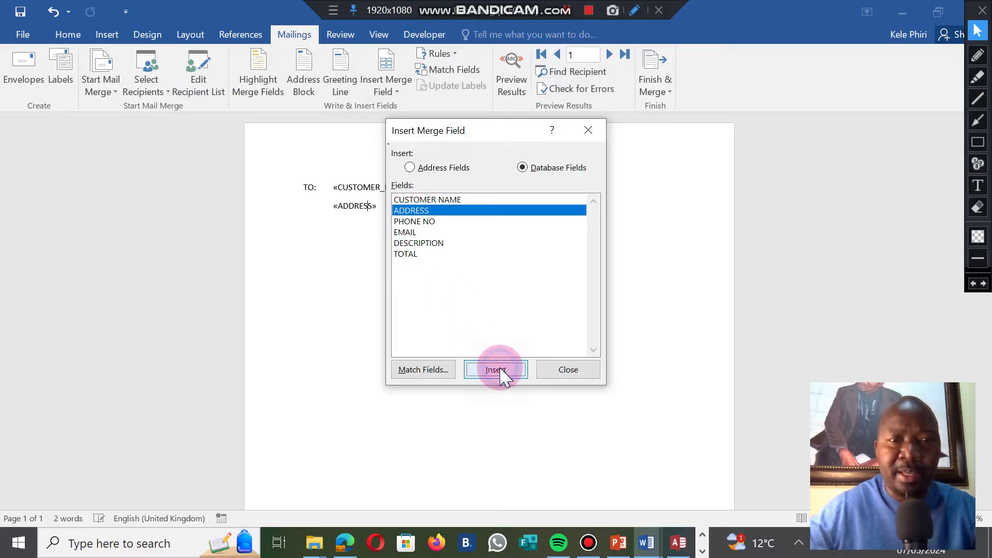
pyautogui.click(565, 369)
# Step: Insert the PHONE_NO and EMAIL merge fields on separate lines beneath the address, aligned with the fields above
pyautogui.press('Return')
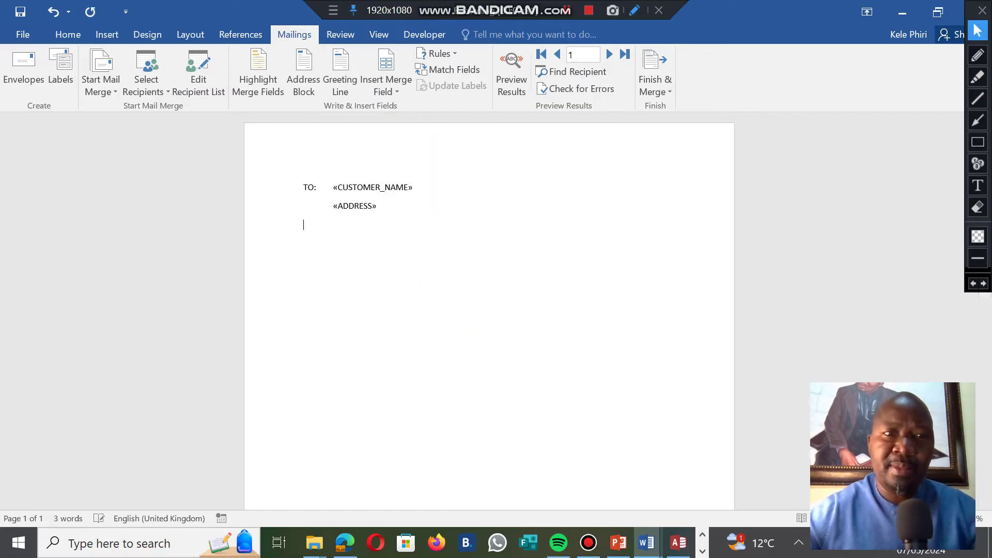
pyautogui.click(389, 92)
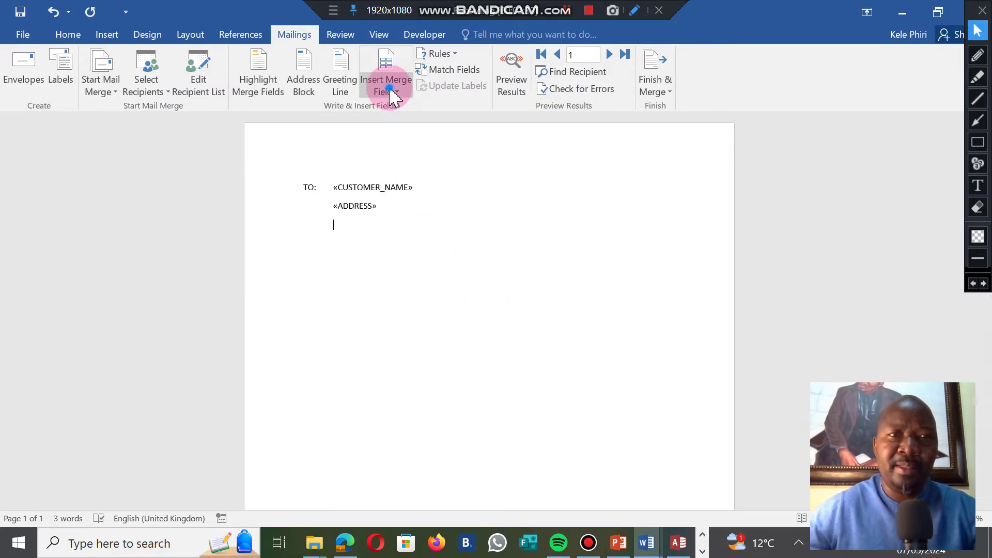
pyautogui.click(407, 146)
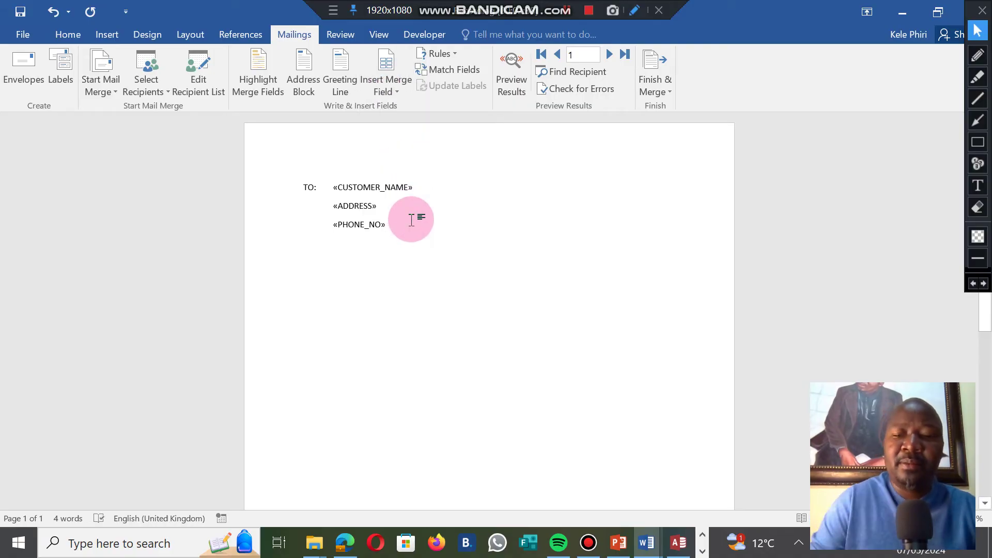
pyautogui.press('Return')
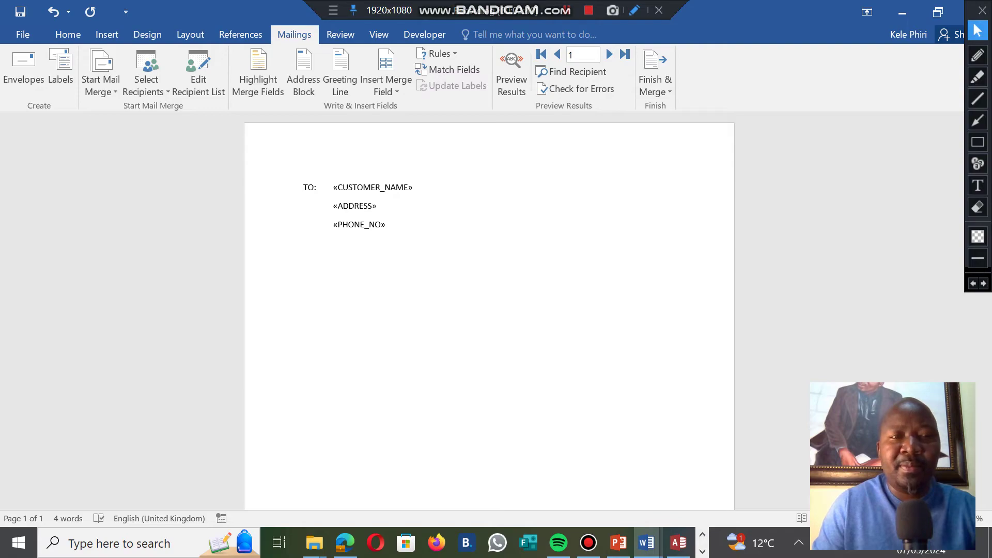
pyautogui.click(385, 86)
pyautogui.click(397, 167)
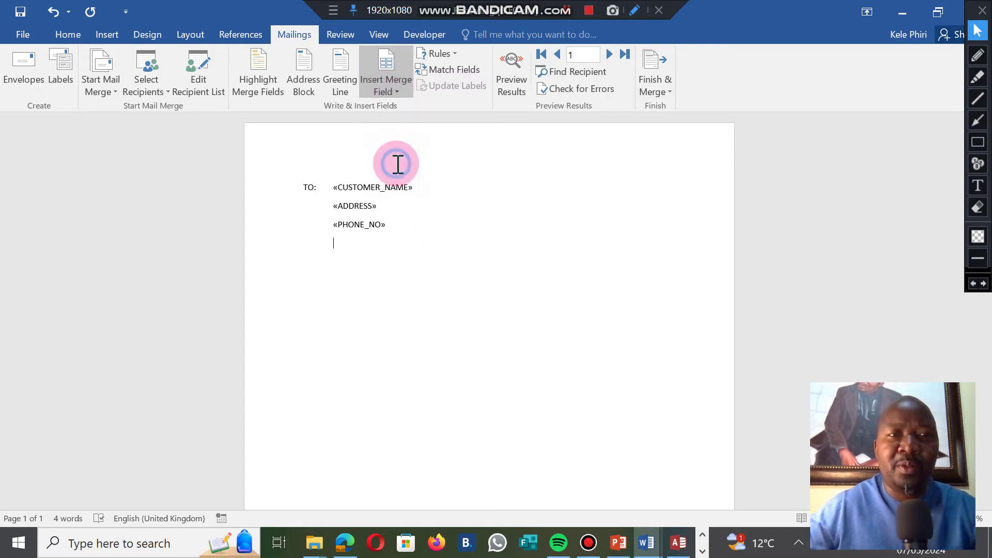
# Step: Leave blank lines below the email field and insert the DESCRIPTION merge field at the left margin
pyautogui.press('Return')
pyautogui.write('\\')
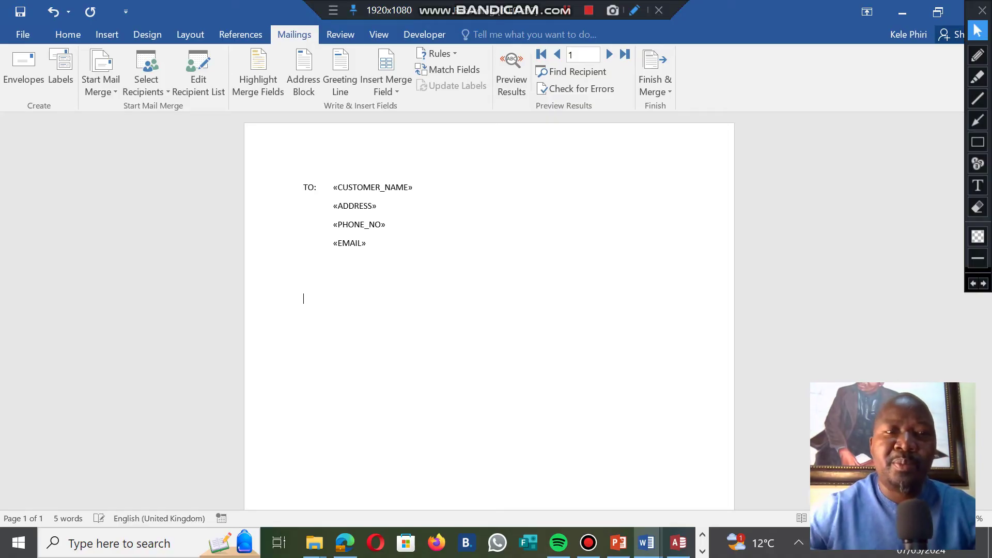
pyautogui.click(386, 83)
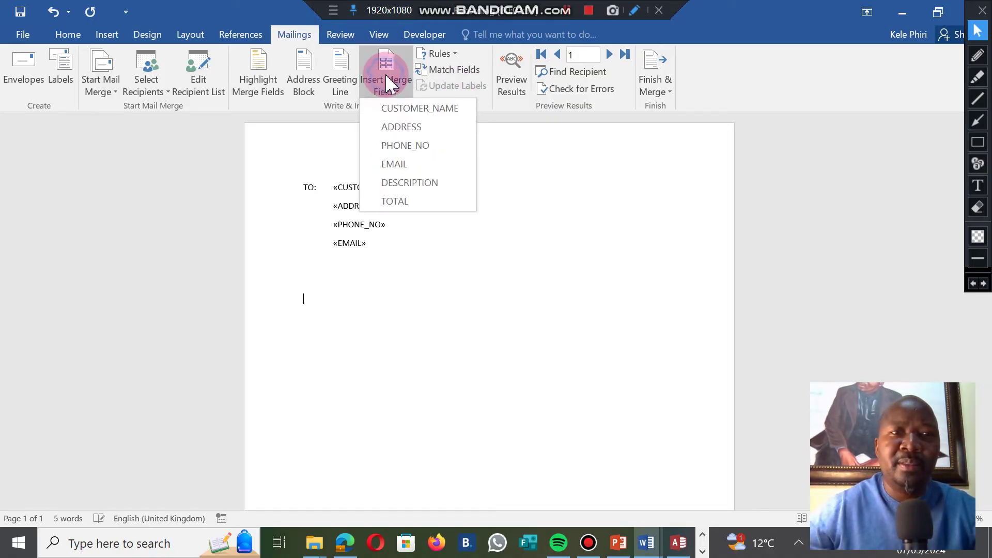
pyautogui.click(389, 183)
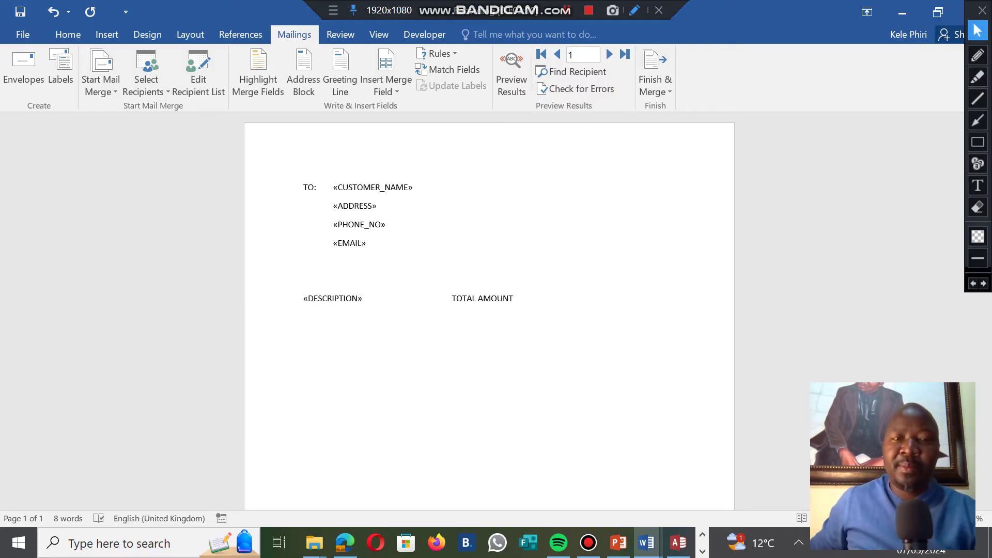
# Step: Add the label "TOTAL AMOUNT:" on the description line and insert the TOTAL merge field after it
pyautogui.click(430, 287)
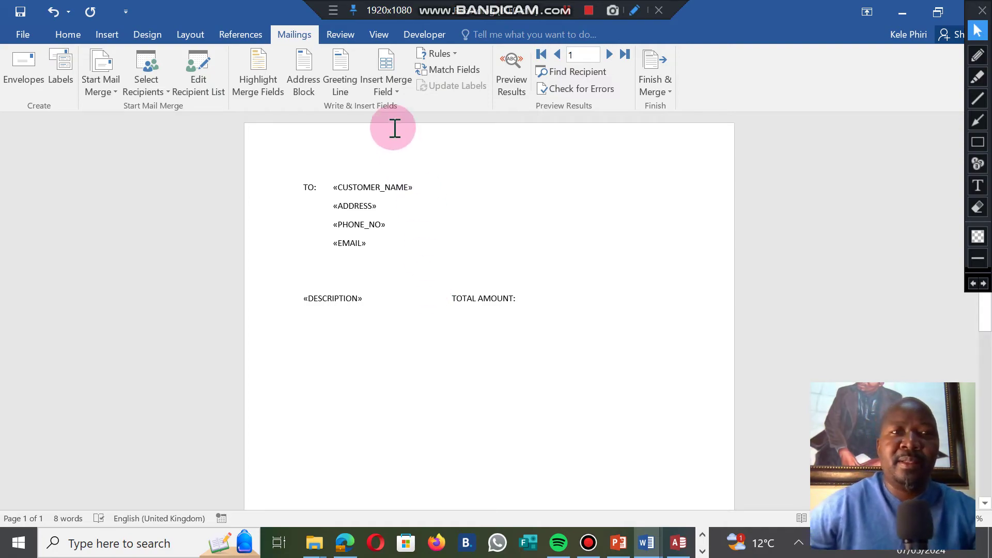
pyautogui.click(397, 96)
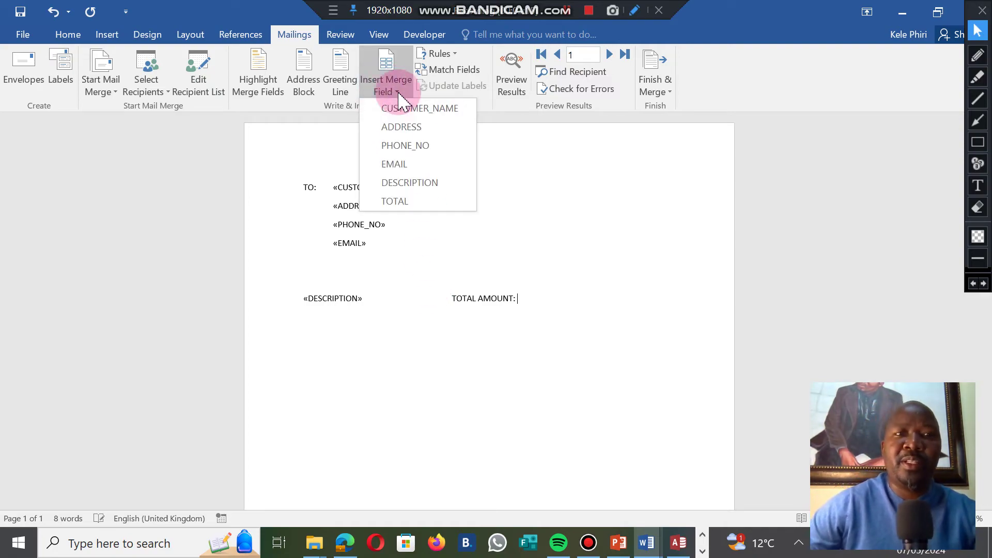
pyautogui.click(391, 202)
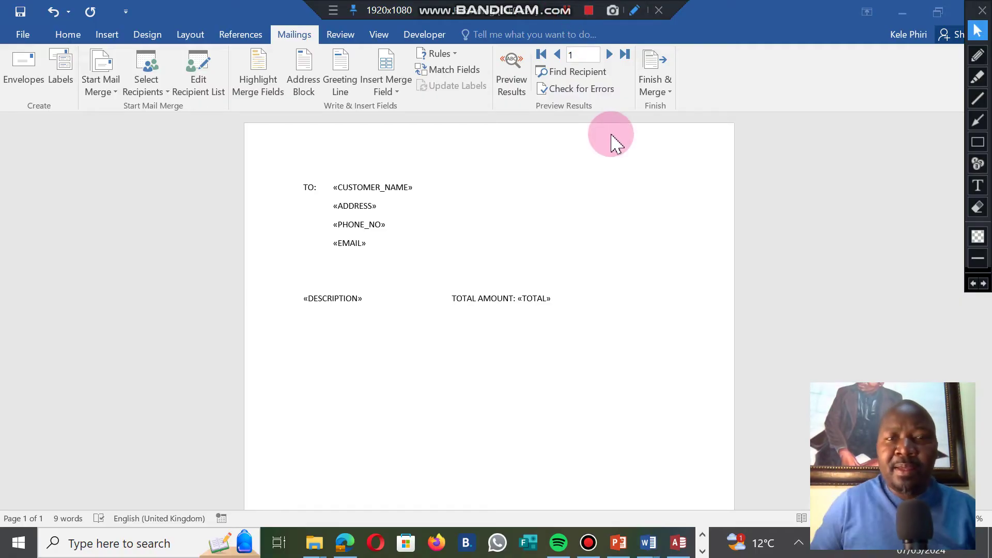
# Step: Add the closing line "THANK YOU FOR SUPPORT" below the description line, with "MANAGEMENT" beneath it after a blank line
pyautogui.click(568, 299)
pyautogui.press('Return')
pyautogui.press('Return')
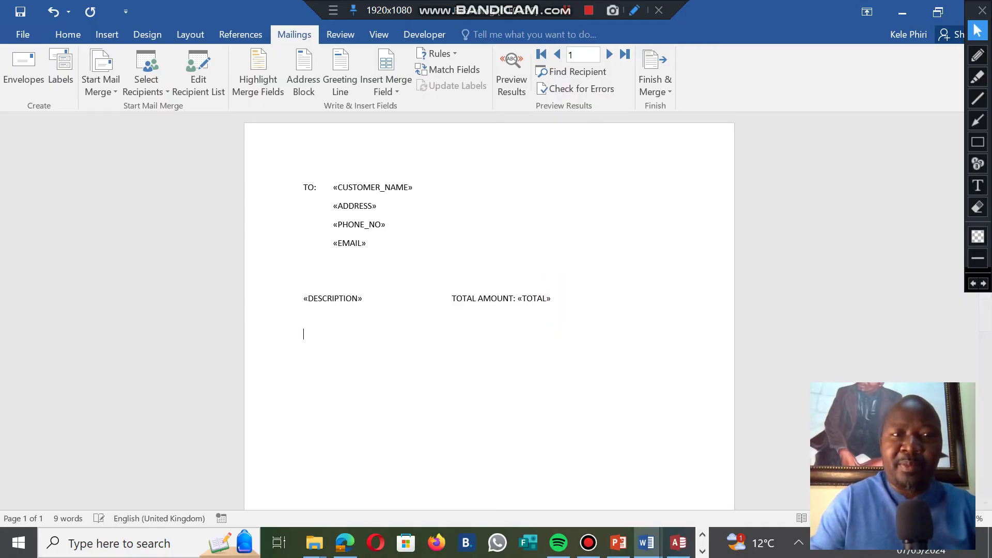
pyautogui.write('a')
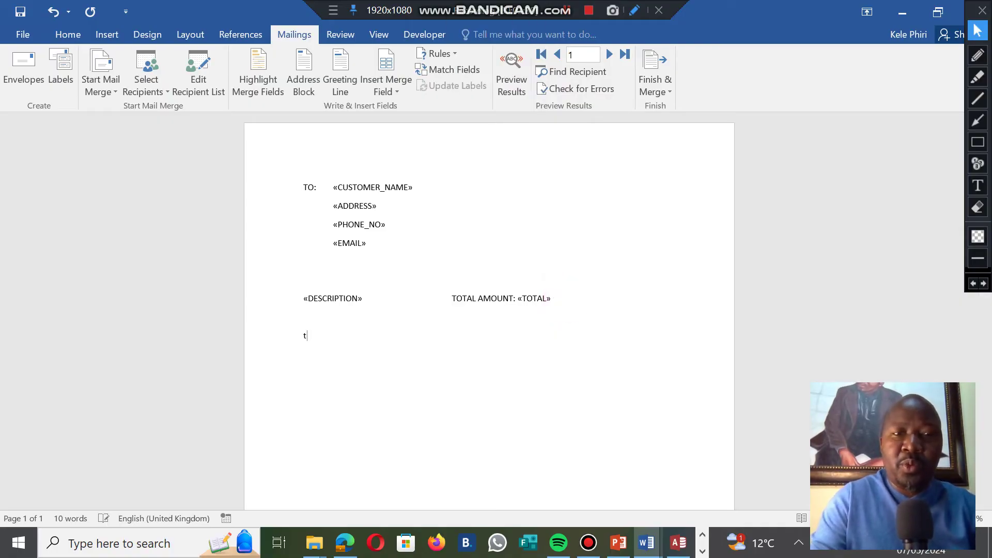
pyautogui.press('BackSpace')
pyautogui.press('capslock')
pyautogui.write('THANK YOU FOR SUPPORT')
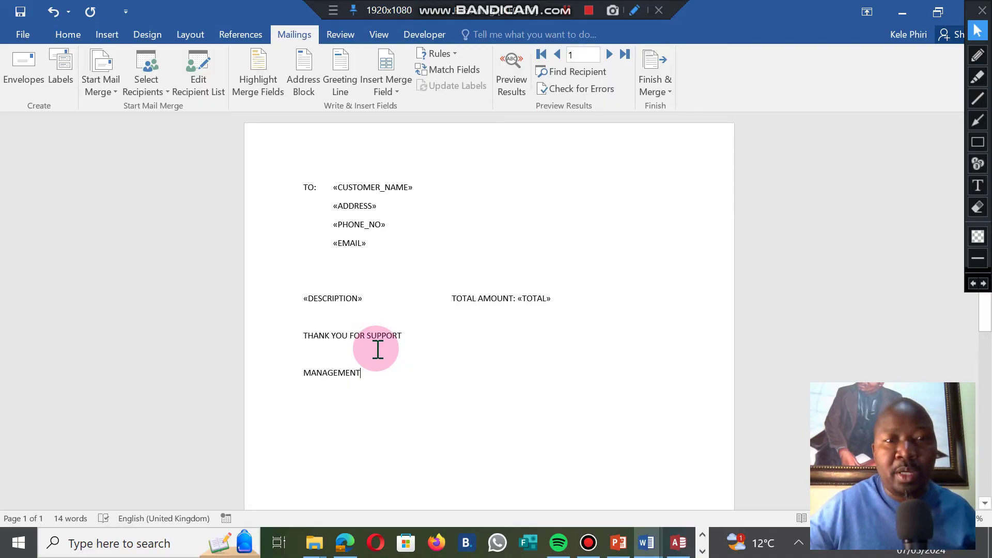
pyautogui.click(977, 55)
pyautogui.moveTo(69, 478)
pyautogui.mouseDown()
pyautogui.moveTo(10, 497)
pyautogui.moveTo(42, 549)
pyautogui.moveTo(70, 481)
pyautogui.mouseUp()
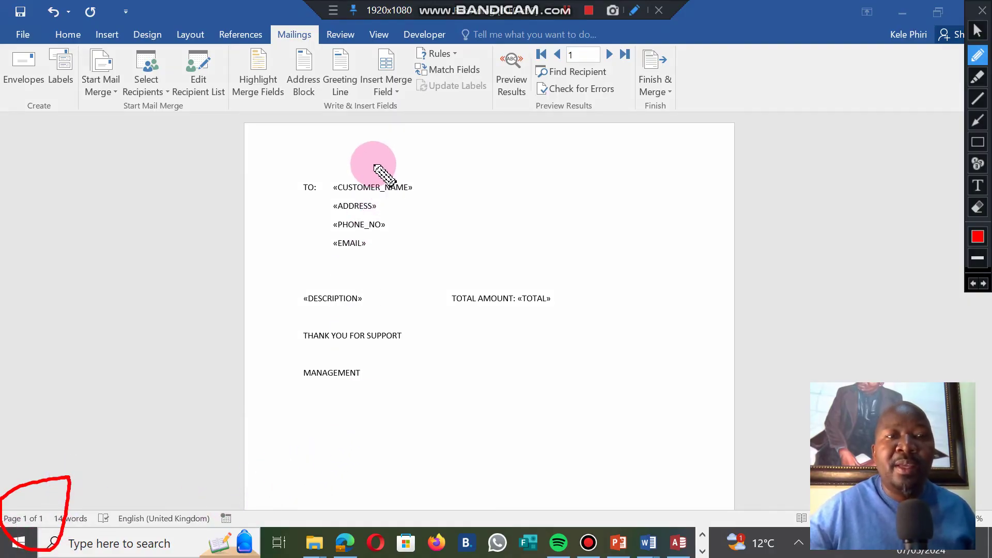
pyautogui.click(978, 30)
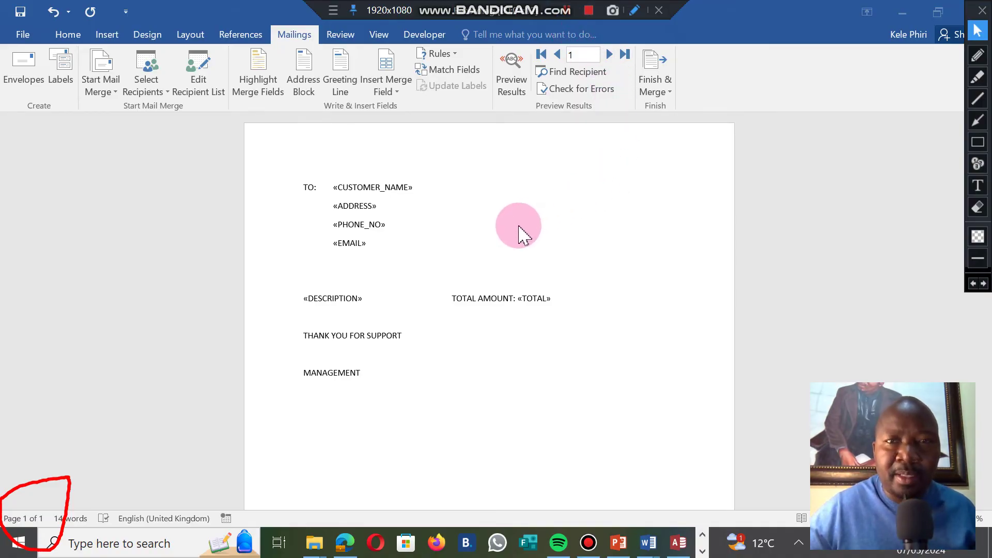
# Step: Finish the mail merge by generating individual letters for all records in a new document
pyautogui.click(656, 73)
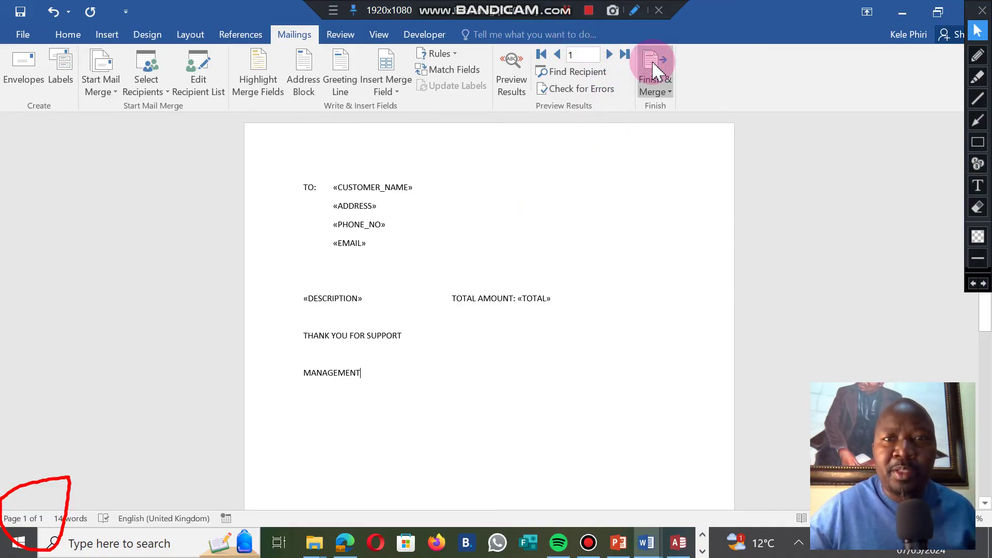
pyautogui.click(655, 71)
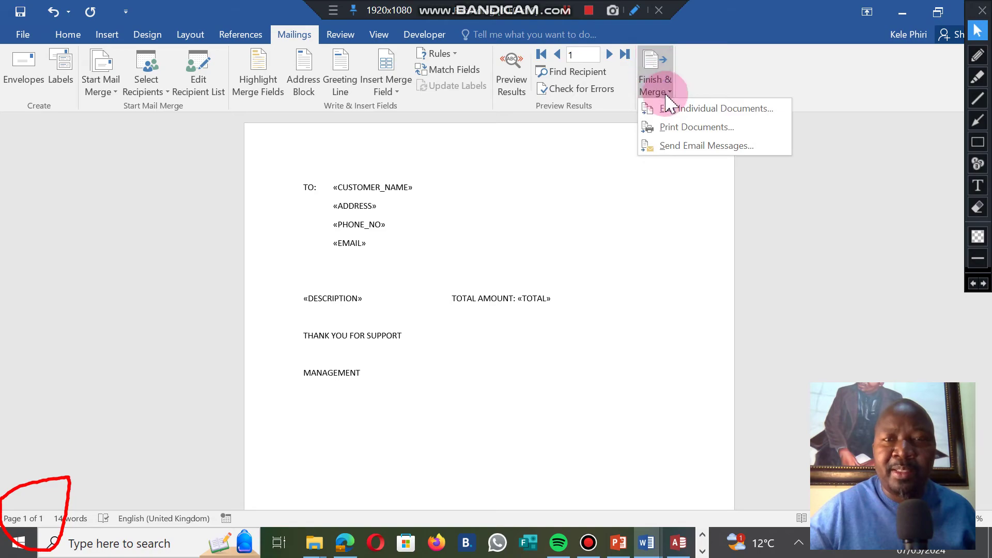
pyautogui.click(716, 110)
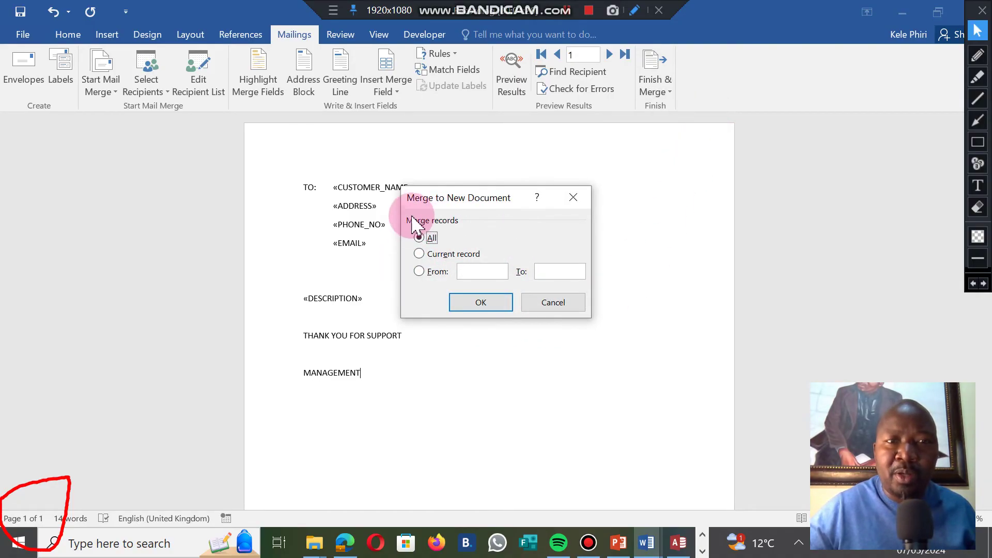
pyautogui.click(484, 305)
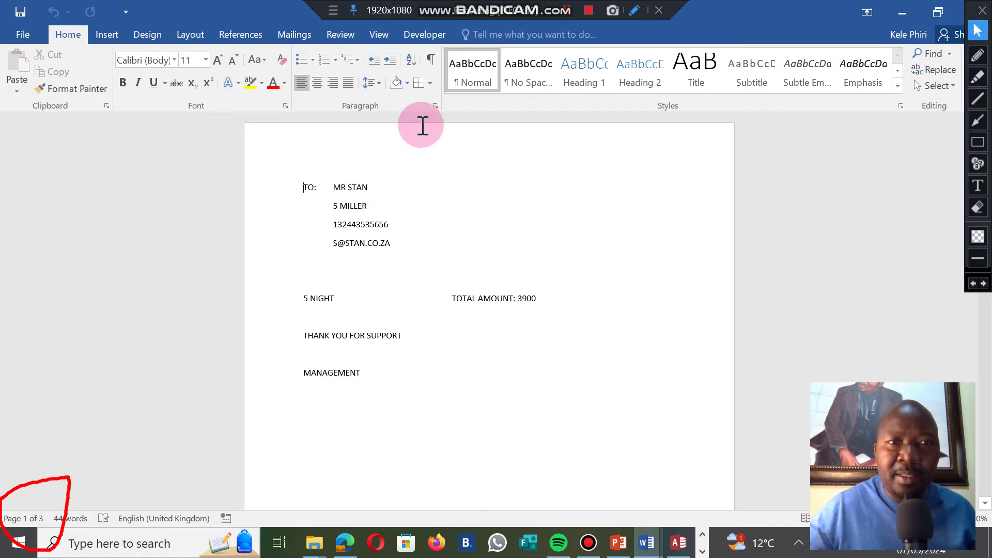
pyautogui.click(978, 54)
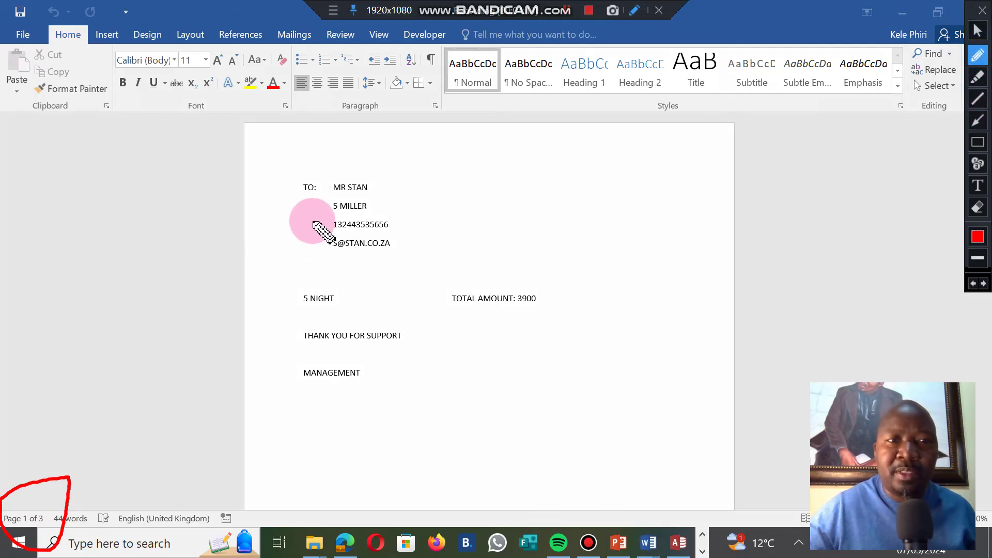
pyautogui.moveTo(316, 198); pyautogui.dragTo(397, 195)
pyautogui.click(977, 30)
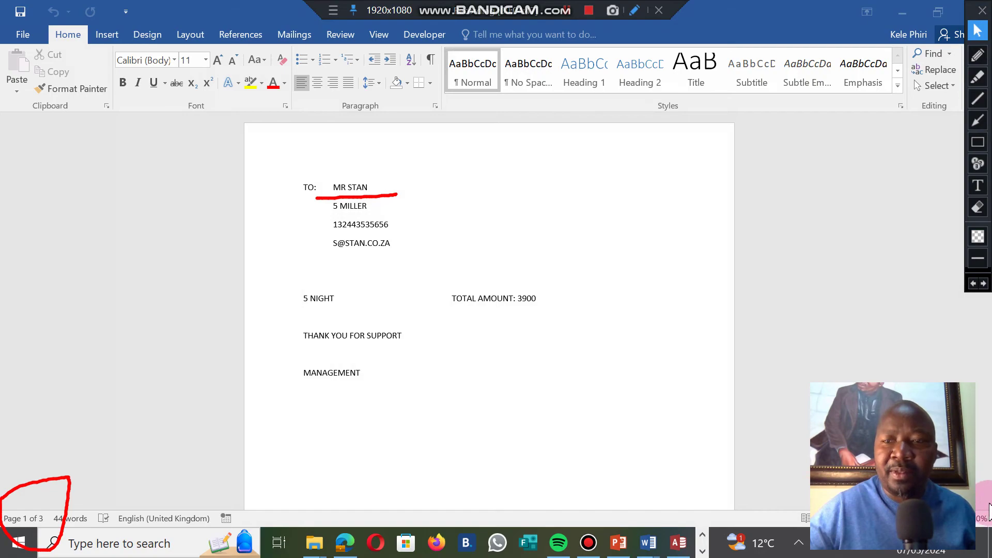
# Step: Review the merged letters page by page, checking each recipient's details, description and total amount
pyautogui.click(987, 482)
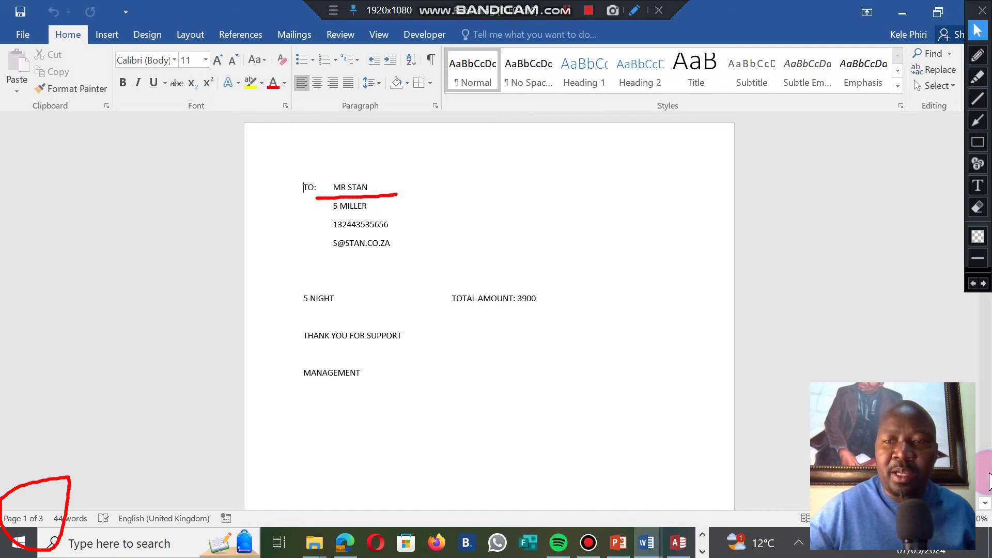
pyautogui.click(985, 504)
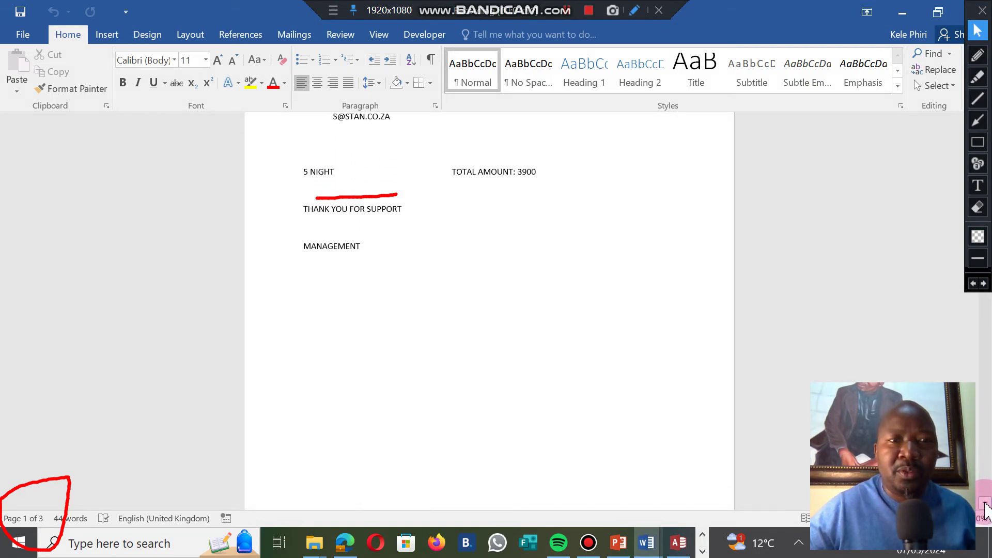
pyautogui.moveTo(985, 504); pyautogui.dragTo(986, 503)
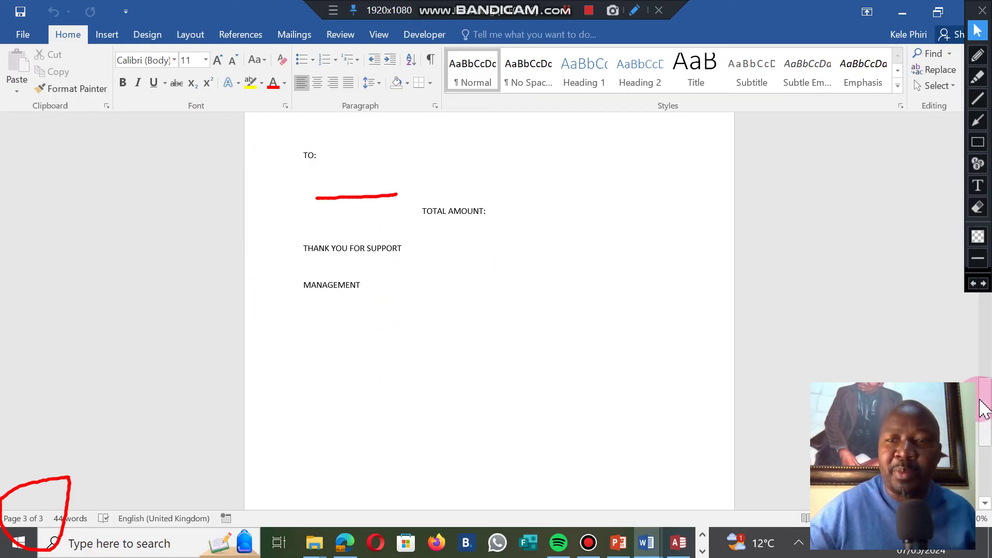
pyautogui.moveTo(983, 401); pyautogui.dragTo(983, 300)
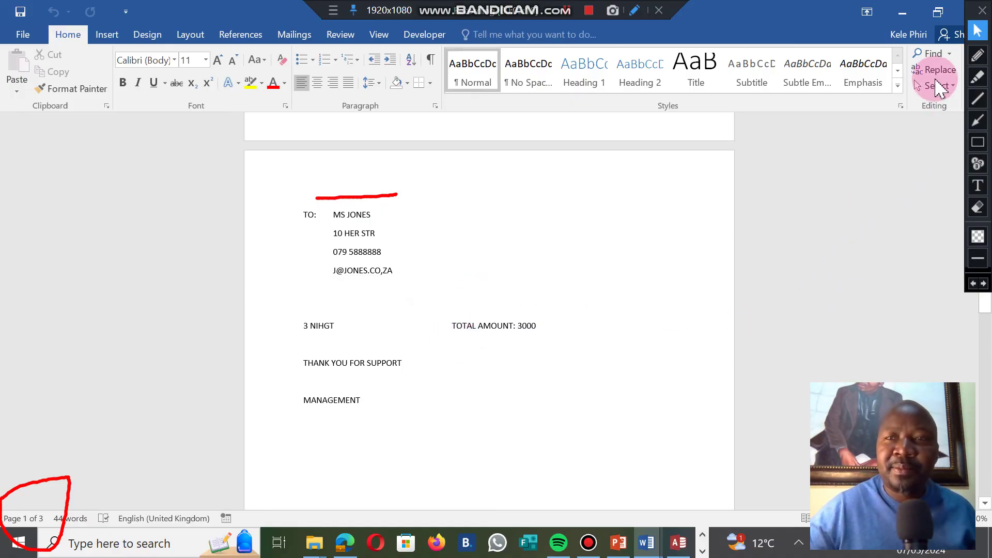
pyautogui.click(977, 207)
pyautogui.moveTo(321, 172)
pyautogui.mouseDown()
pyautogui.moveTo(310, 217)
pyautogui.moveTo(472, 232)
pyautogui.mouseUp()
pyautogui.moveTo(274, 171); pyautogui.dragTo(401, 232)
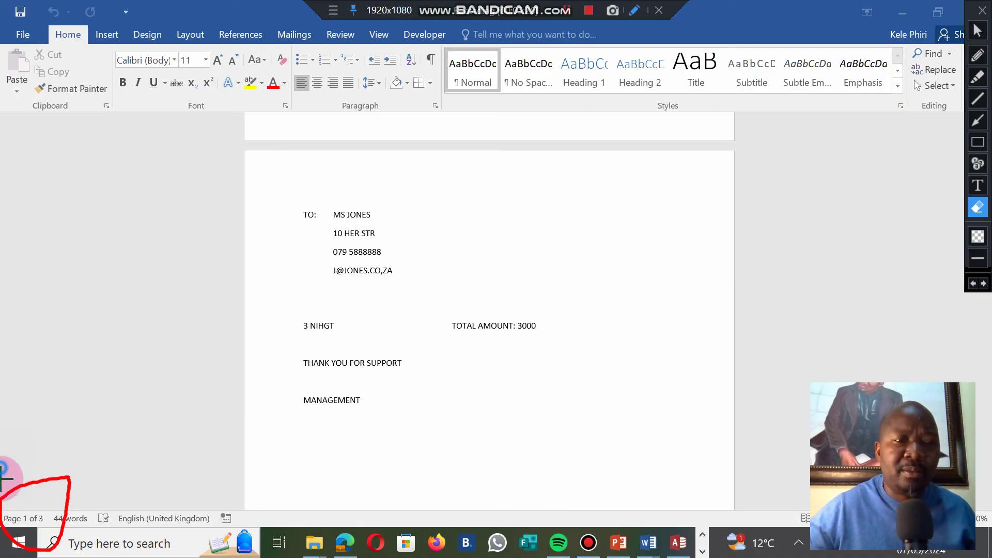
pyautogui.moveTo(3, 466); pyautogui.dragTo(174, 543)
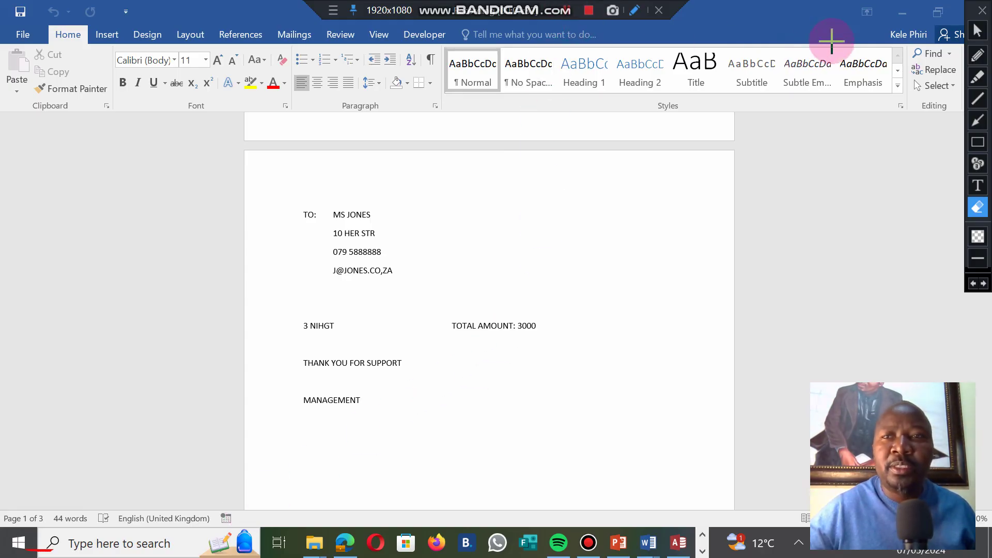
pyautogui.click(977, 32)
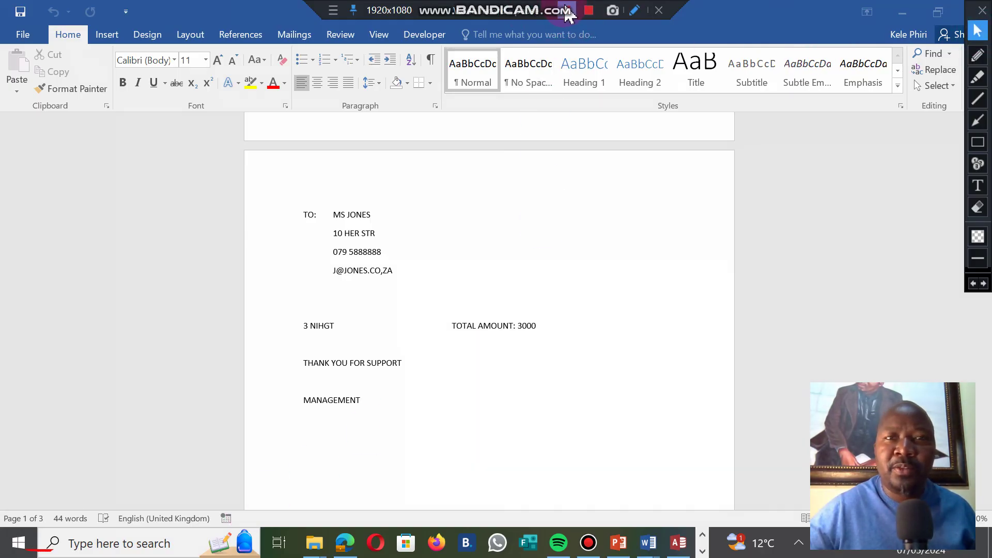